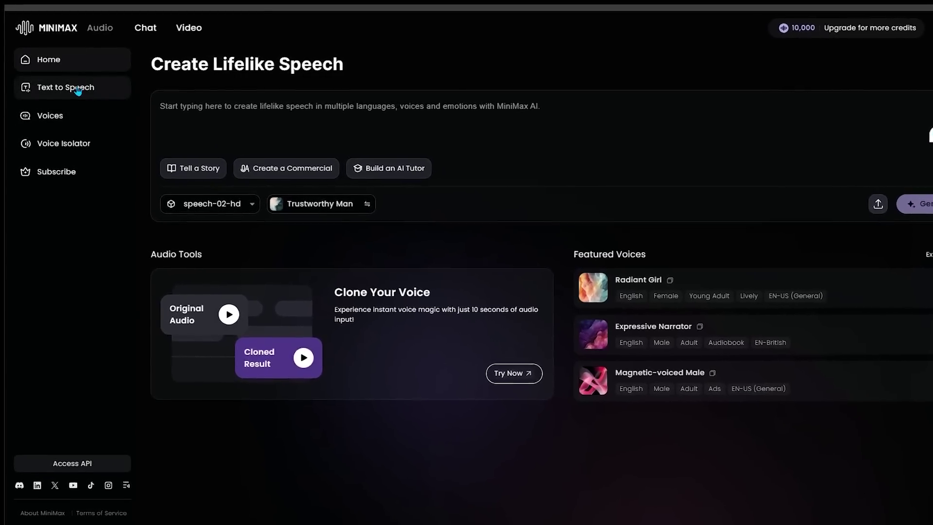
- Open Text to Speech and play the Andrew Huberman voice's 7-second preview
{"action": "left_click", "coordinate": [67, 87]}
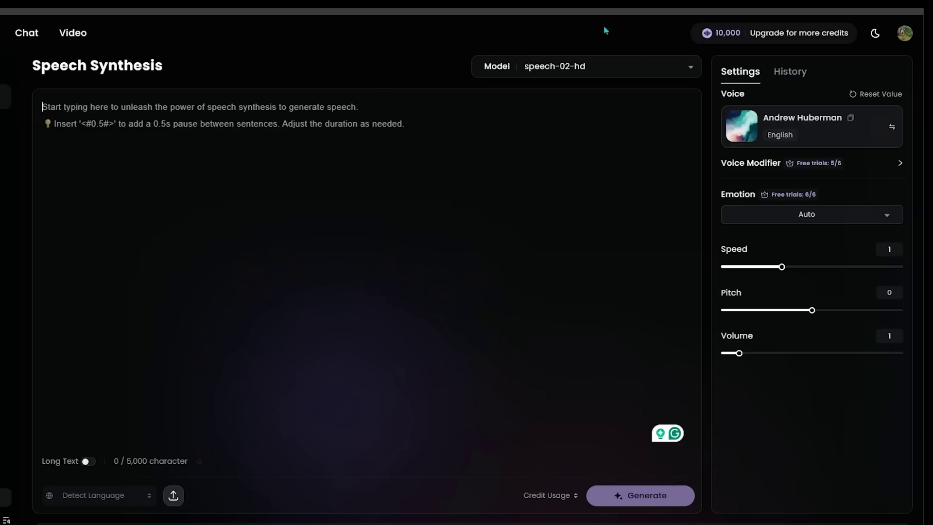
{"action": "mouse_move", "coordinate": [755, 119]}
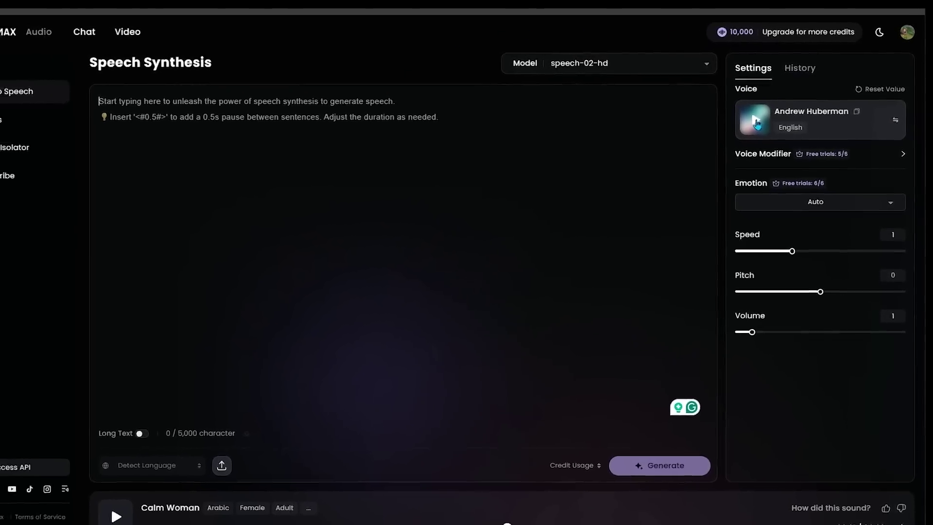
{"action": "left_click", "coordinate": [756, 121]}
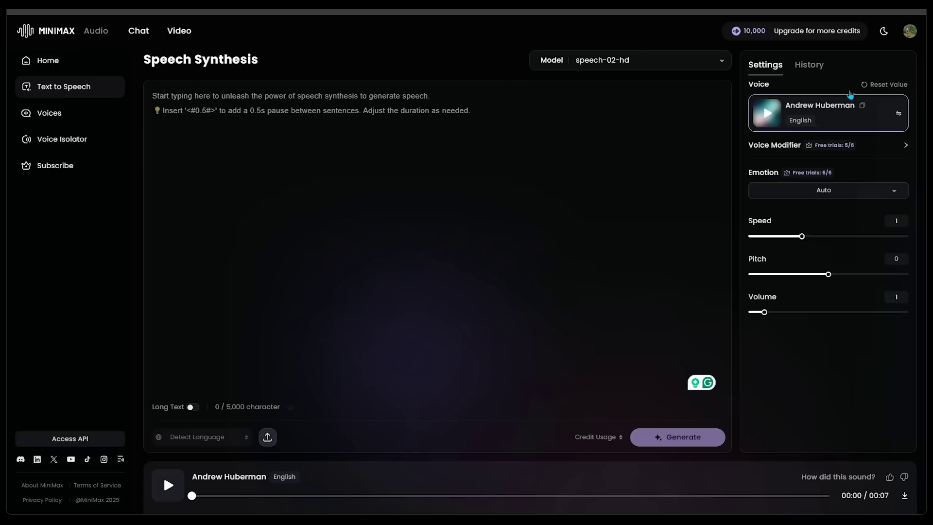
- Browse the stock Library and My Voices lists in Voice Selection
{"action": "left_click", "coordinate": [825, 125]}
{"action": "left_click", "coordinate": [255, 133]}
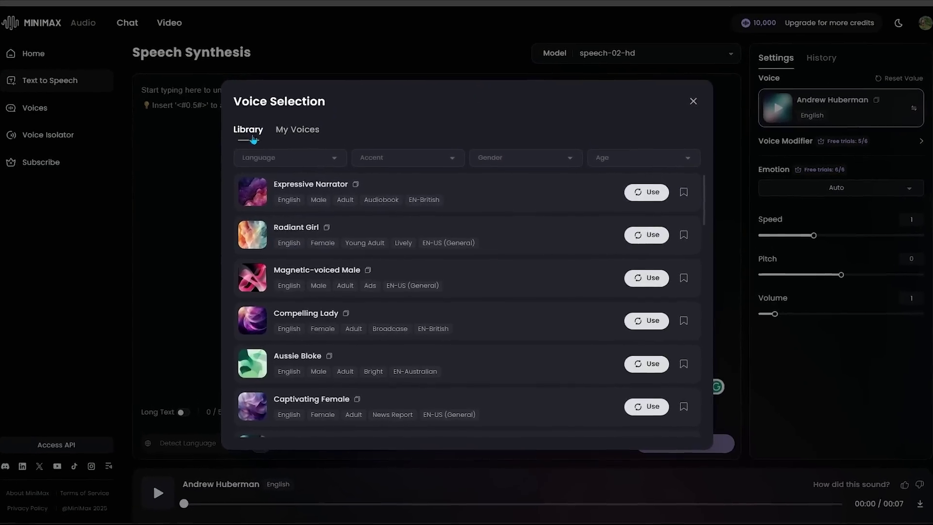
{"action": "scroll", "coordinate": [717, 184], "scroll_direction": "down", "scroll_amount": 1}
{"action": "mouse_move", "coordinate": [717, 184]}
{"action": "left_mouse_down"}
{"action": "mouse_move", "coordinate": [716, 296]}
{"action": "mouse_move", "coordinate": [717, 175]}
{"action": "left_mouse_up"}
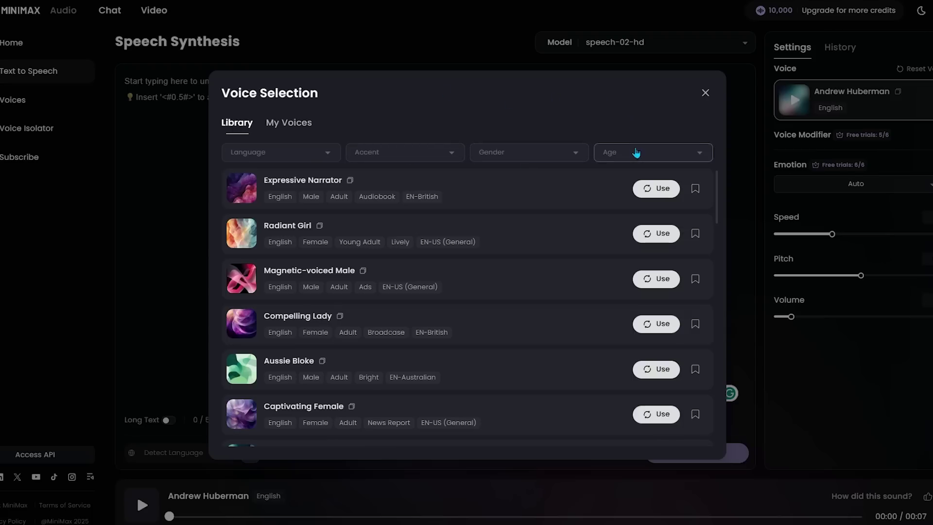
{"action": "left_click", "coordinate": [292, 125]}
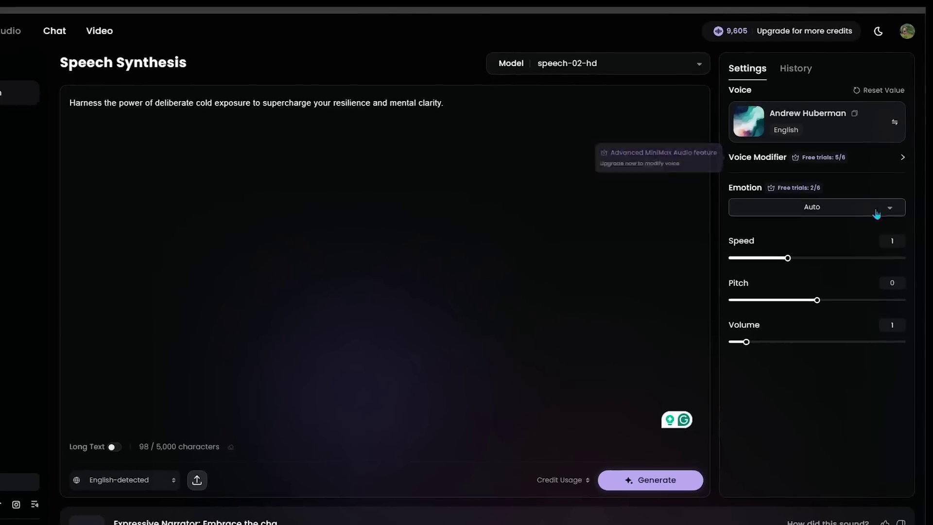
- Keep emotion on Auto and the speech-02-hd model for the Huberman clip
{"action": "left_click", "coordinate": [813, 211]}
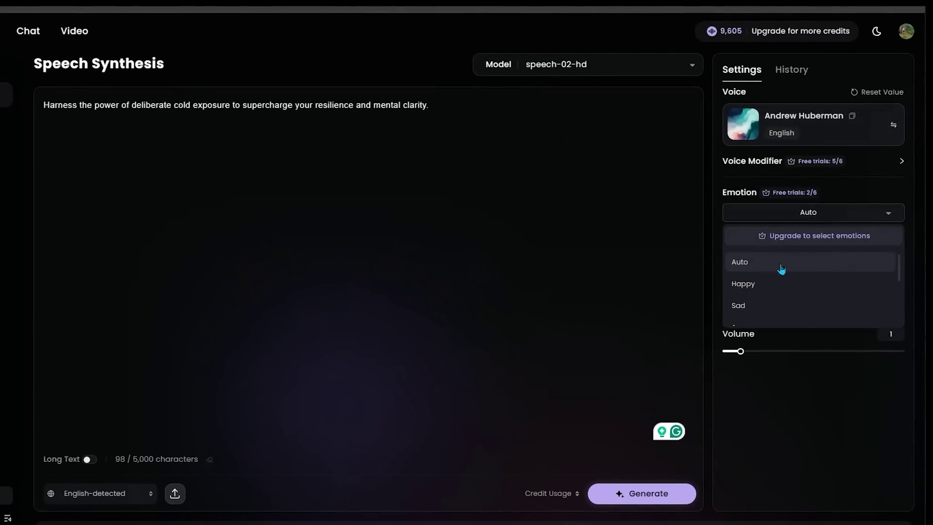
{"action": "left_click", "coordinate": [781, 262]}
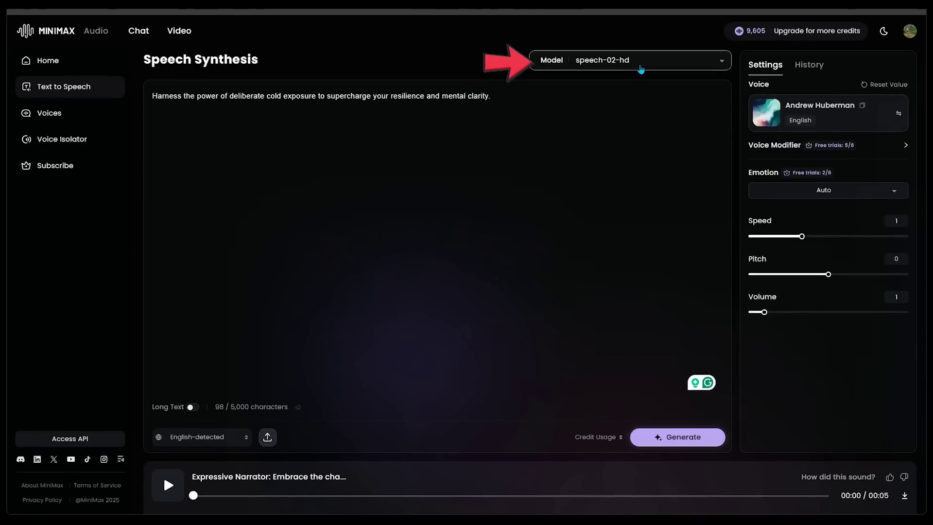
{"action": "left_click", "coordinate": [641, 70]}
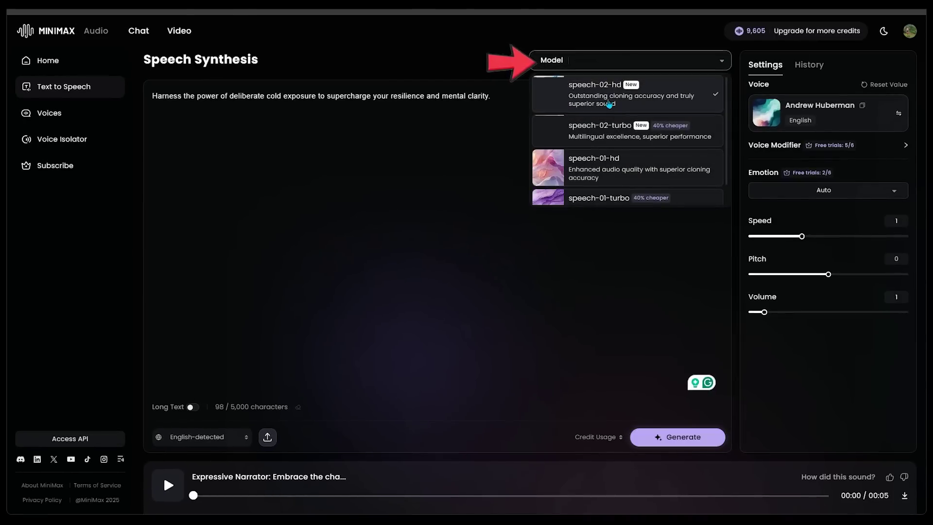
{"action": "left_click", "coordinate": [609, 105]}
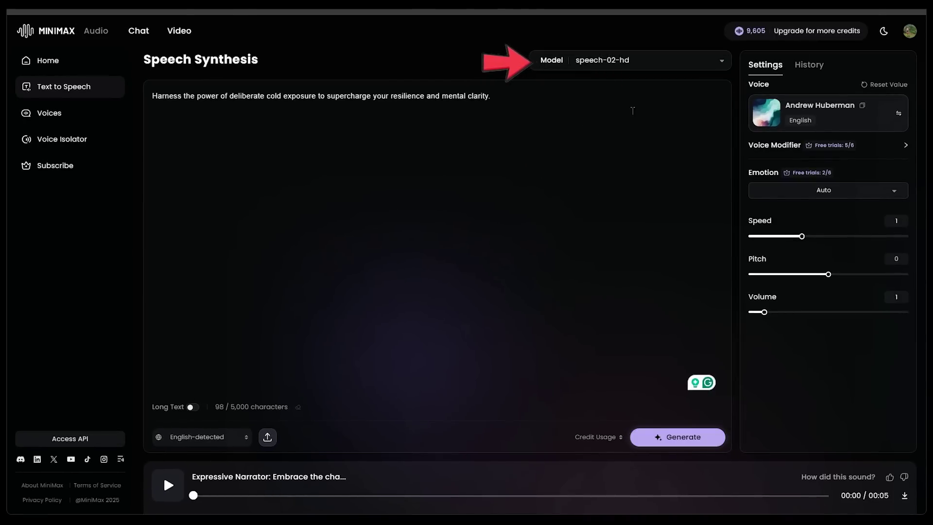
{"action": "left_click", "coordinate": [627, 60]}
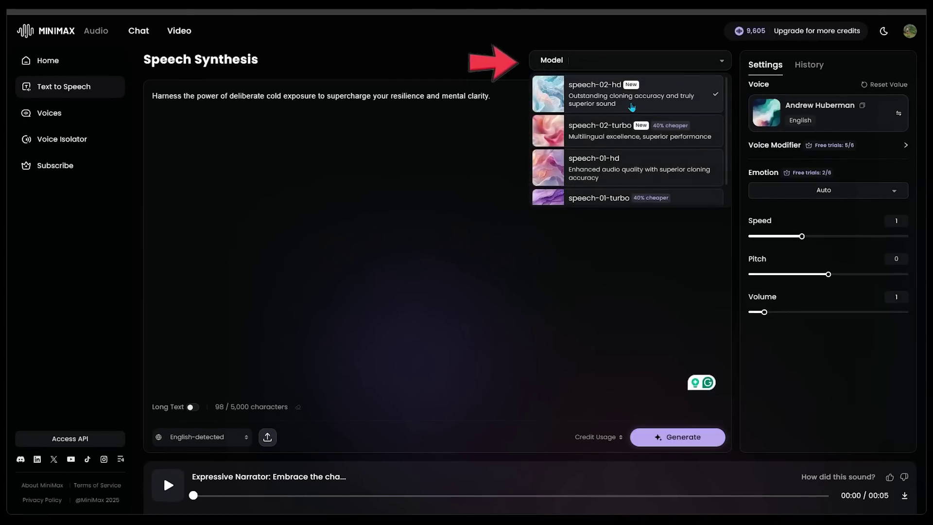
{"action": "left_click", "coordinate": [653, 265]}
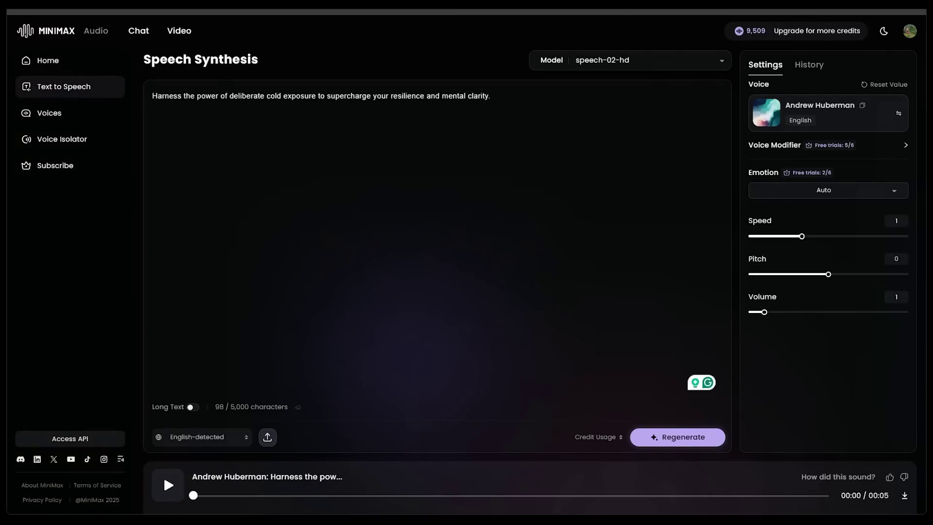
- Set the emotion to Surprised from the Emotion list
{"action": "left_click", "coordinate": [828, 190]}
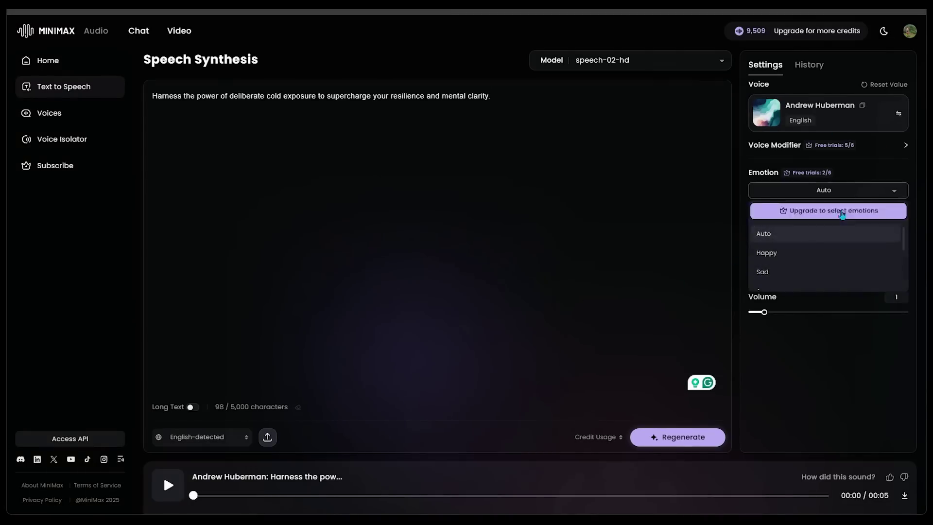
{"action": "left_click_drag", "start_coordinate": [903, 240], "coordinate": [903, 272]}
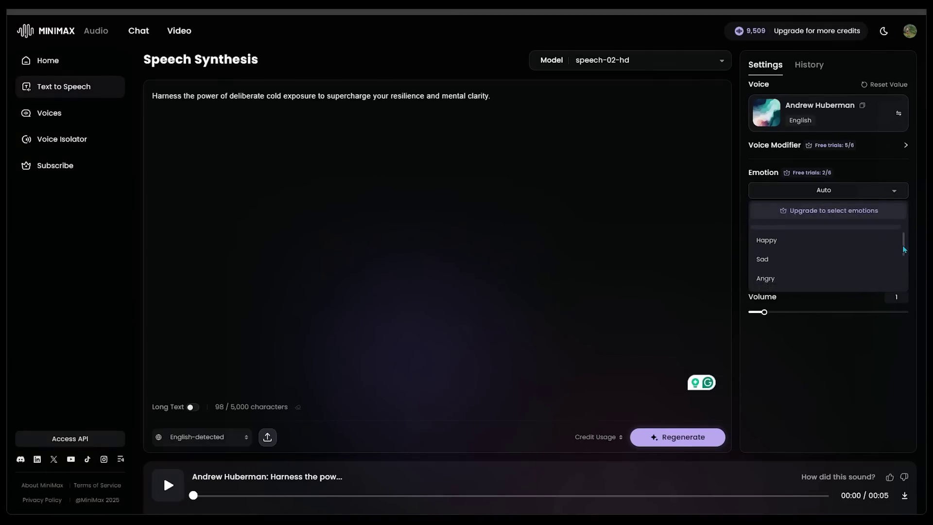
{"action": "scroll", "coordinate": [838, 256], "scroll_direction": "up", "scroll_amount": 3}
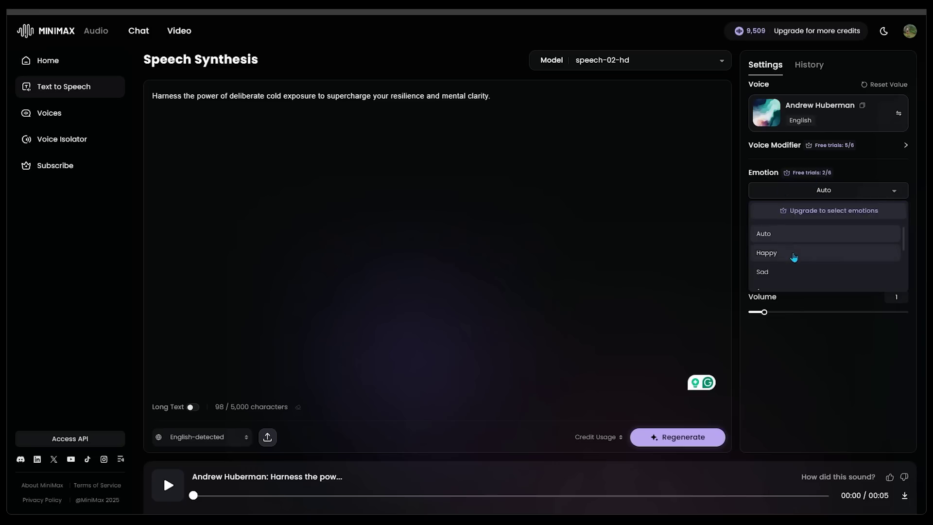
{"action": "left_click", "coordinate": [772, 225]}
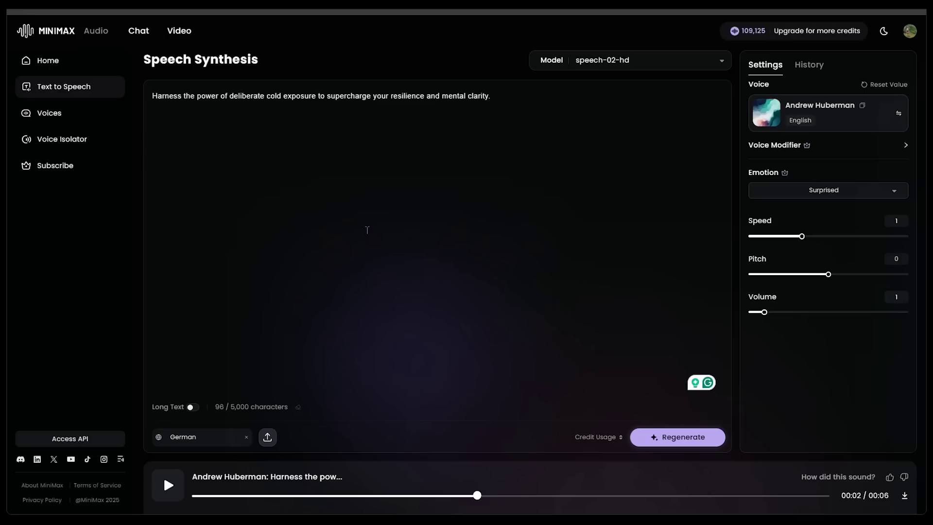
- Filter the library to Spanish, use the Fascinating Boy voice, and edit the sentence
{"action": "left_click", "coordinate": [792, 110]}
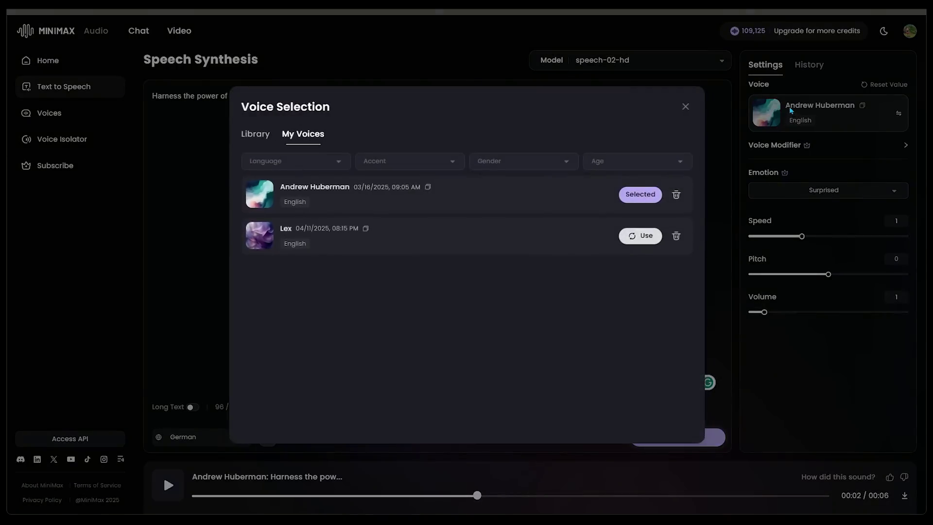
{"action": "left_click", "coordinate": [252, 134]}
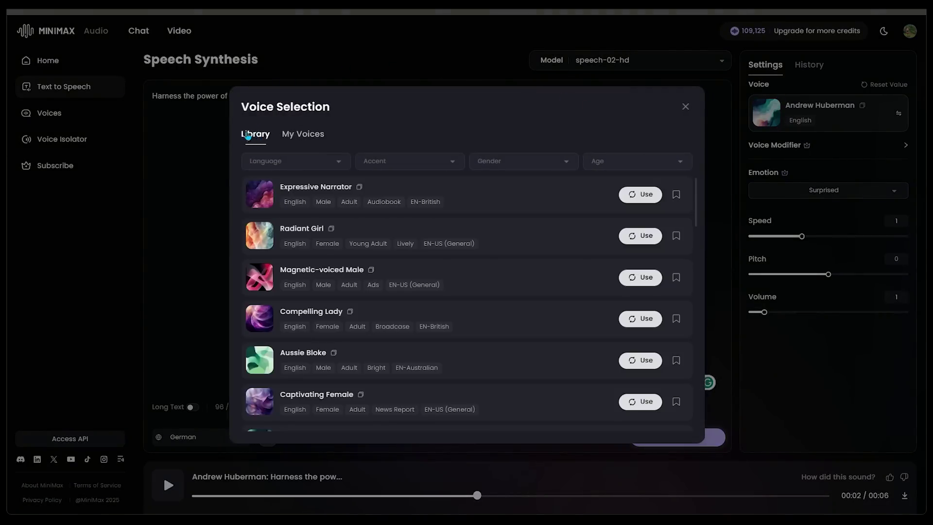
{"action": "left_click", "coordinate": [284, 161]}
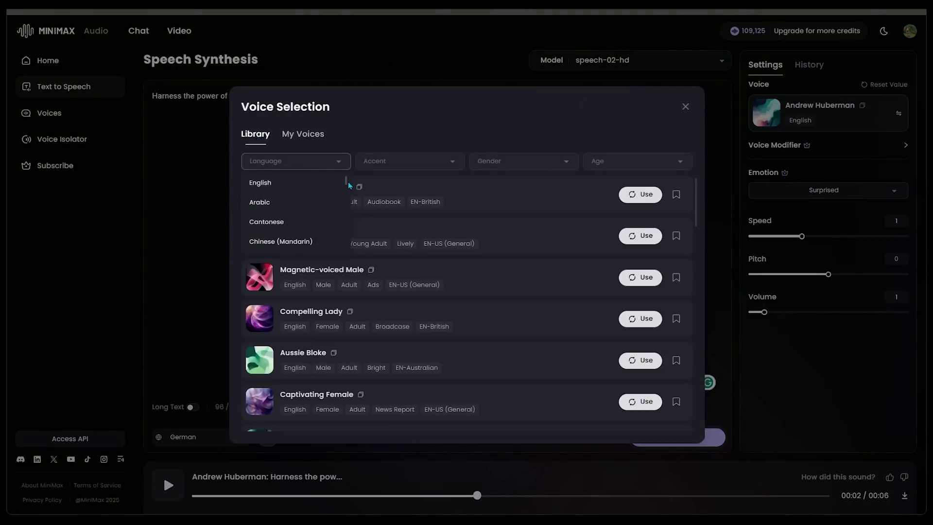
{"action": "left_click_drag", "start_coordinate": [347, 182], "coordinate": [349, 221]}
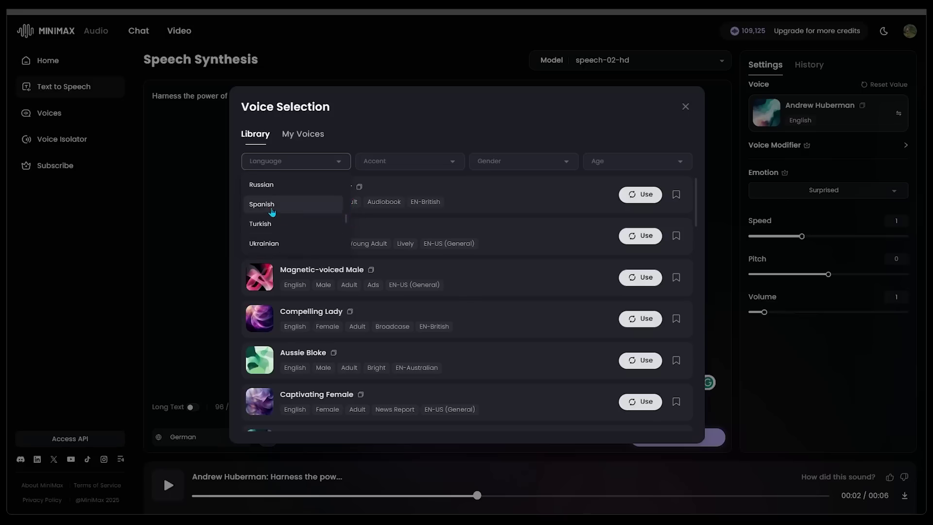
{"action": "left_click", "coordinate": [272, 206]}
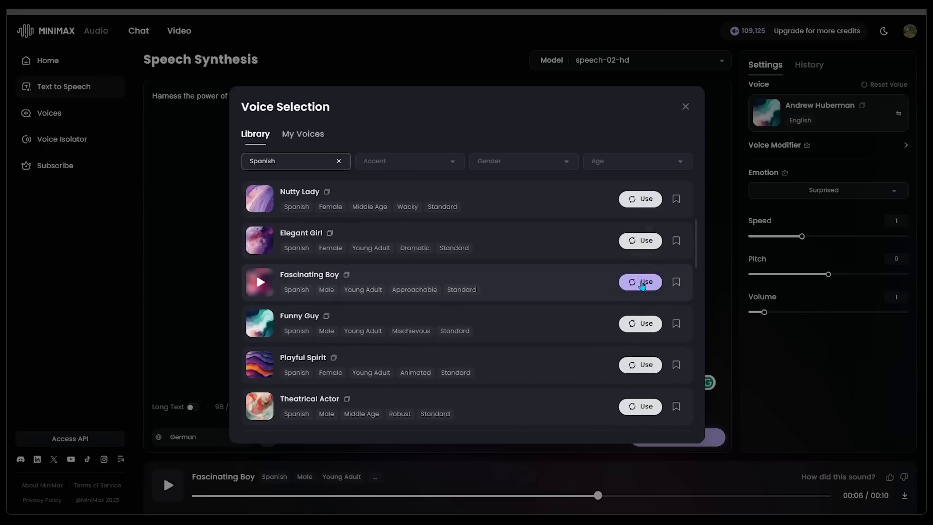
{"action": "left_click", "coordinate": [640, 282]}
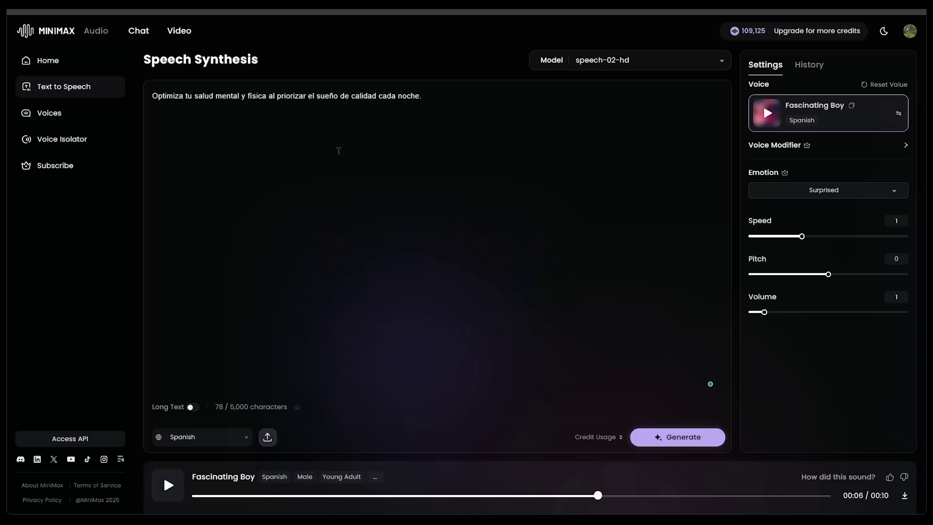
{"action": "left_click", "coordinate": [429, 116]}
- Generate the Spanish sleep clip with Spanish language and Auto emotion, then select the sentence
{"action": "left_click", "coordinate": [182, 437]}
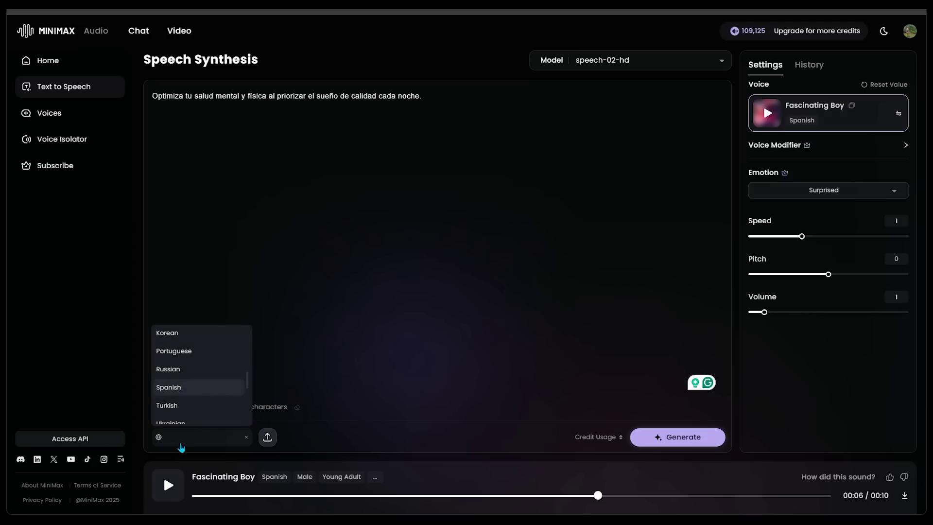
{"action": "left_click", "coordinate": [182, 448]}
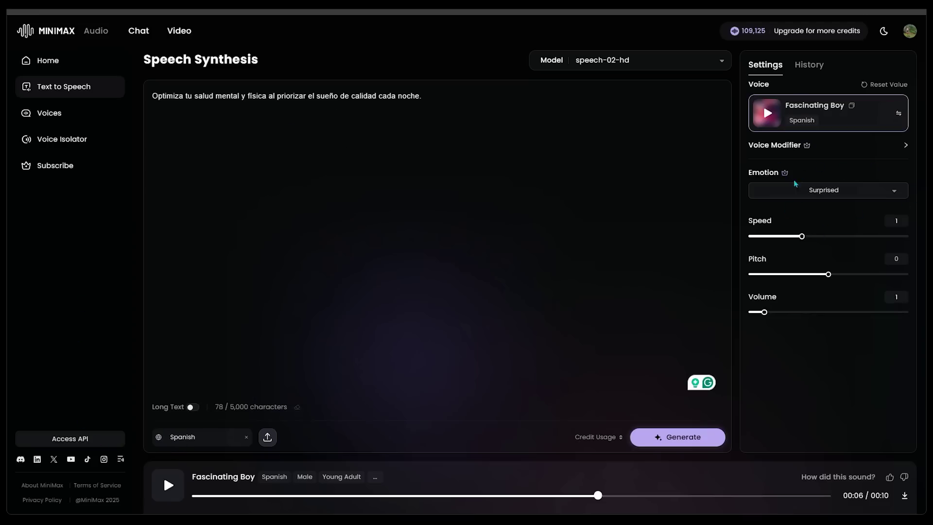
{"action": "left_click", "coordinate": [802, 191]}
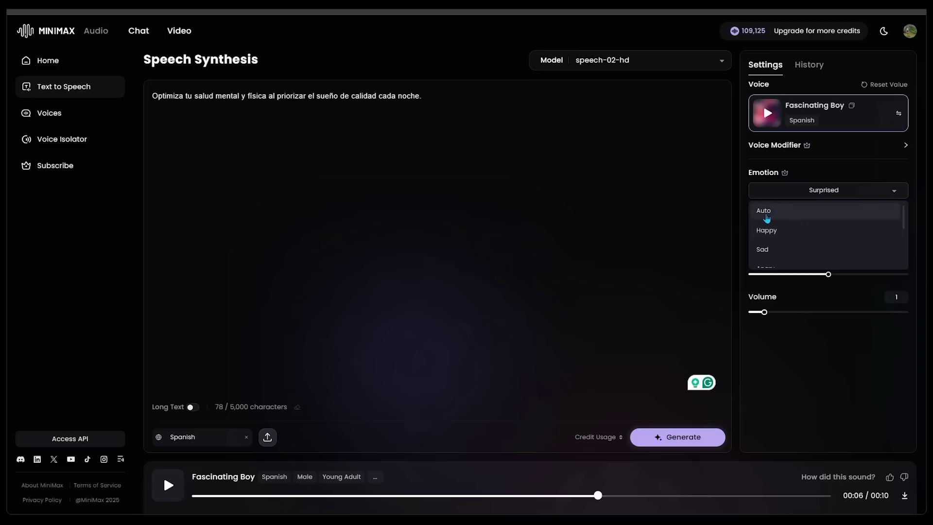
{"action": "left_click", "coordinate": [766, 213]}
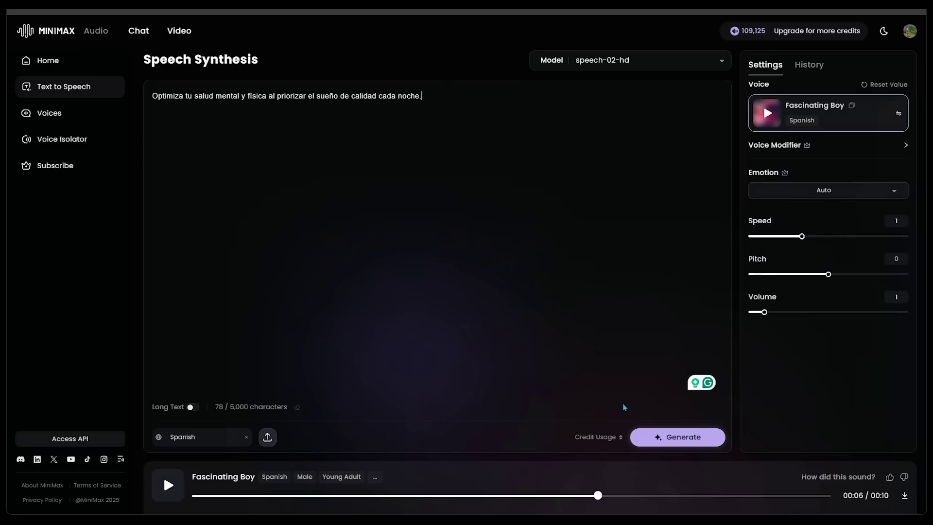
{"action": "left_click", "coordinate": [677, 436]}
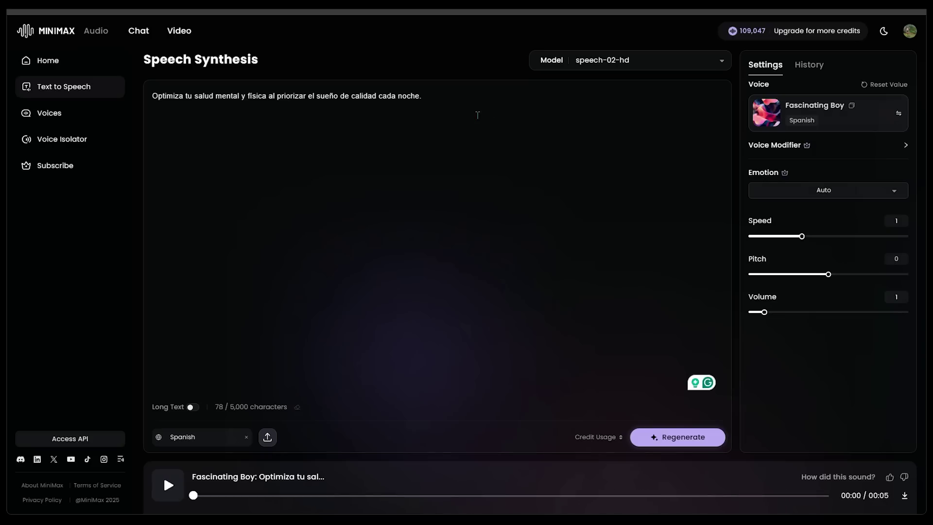
{"action": "left_click_drag", "start_coordinate": [423, 96], "coordinate": [137, 97]}
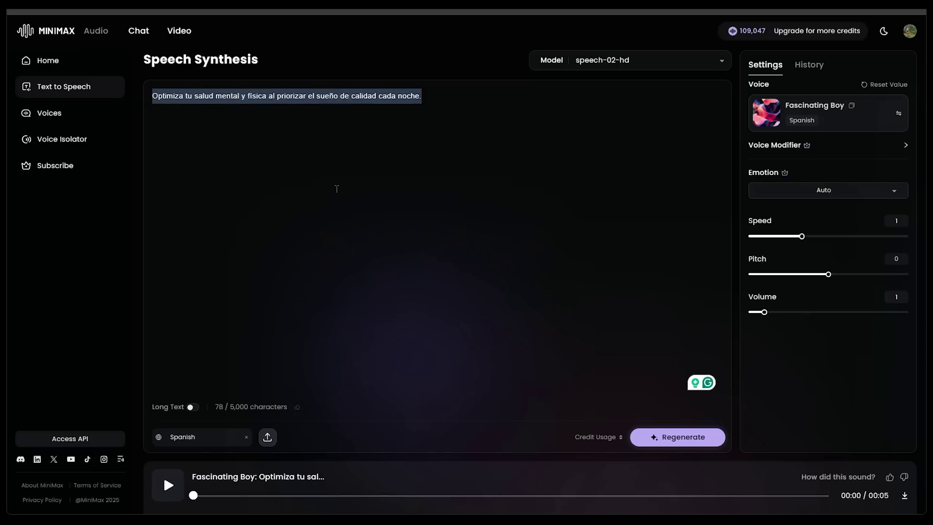
- Paste the English sleep sentence, accept English, and generate its Fascinating Boy clip
{"action": "type", "text": "Optimize your mental and physical health by prioritizing quality sleep every night."}
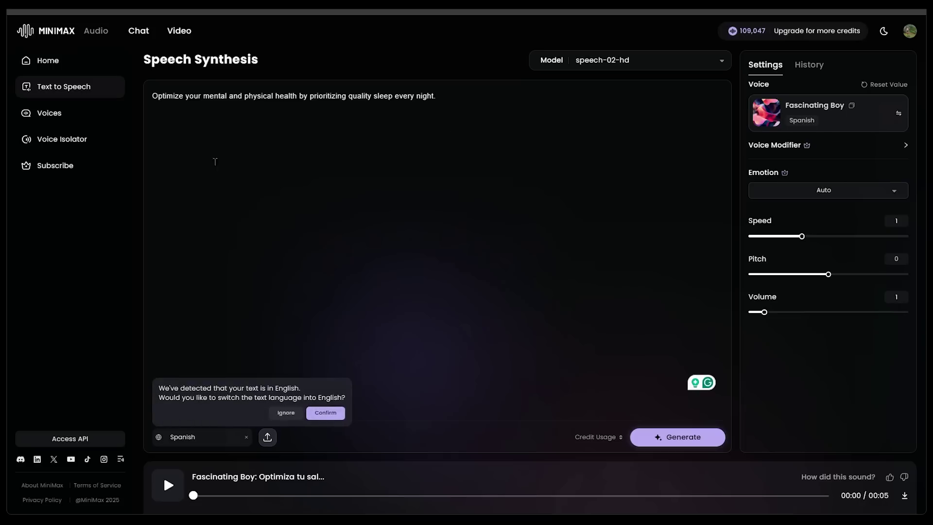
{"action": "left_click", "coordinate": [325, 412]}
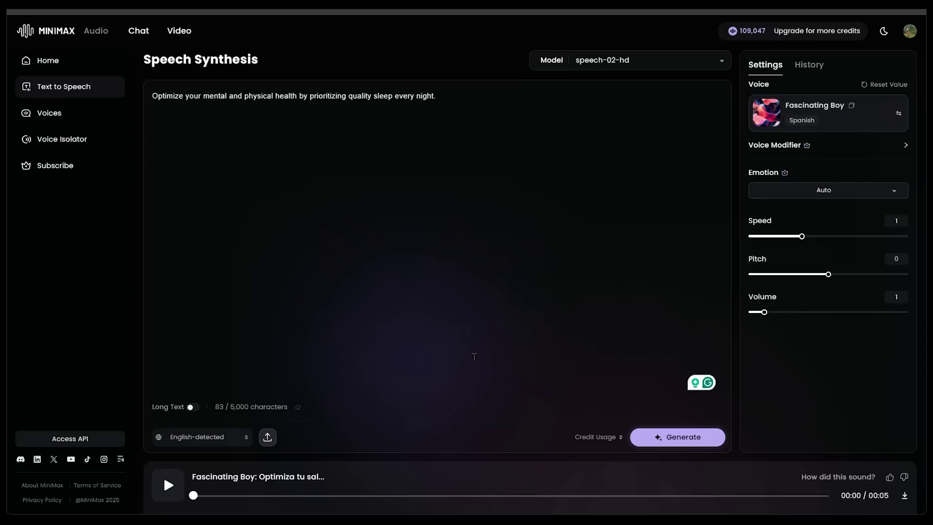
{"action": "left_click", "coordinate": [677, 436]}
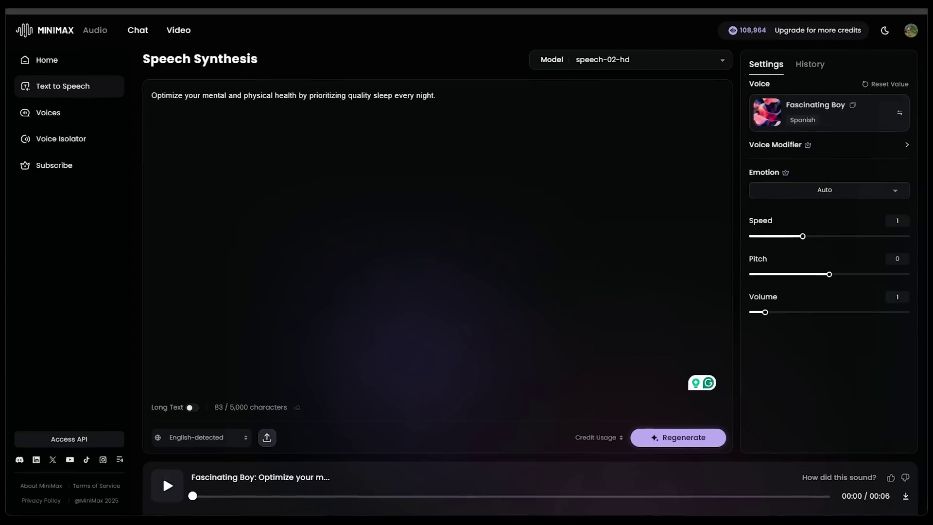
- Open Voice Selection and review the languages in the language filter
{"action": "left_click", "coordinate": [827, 113]}
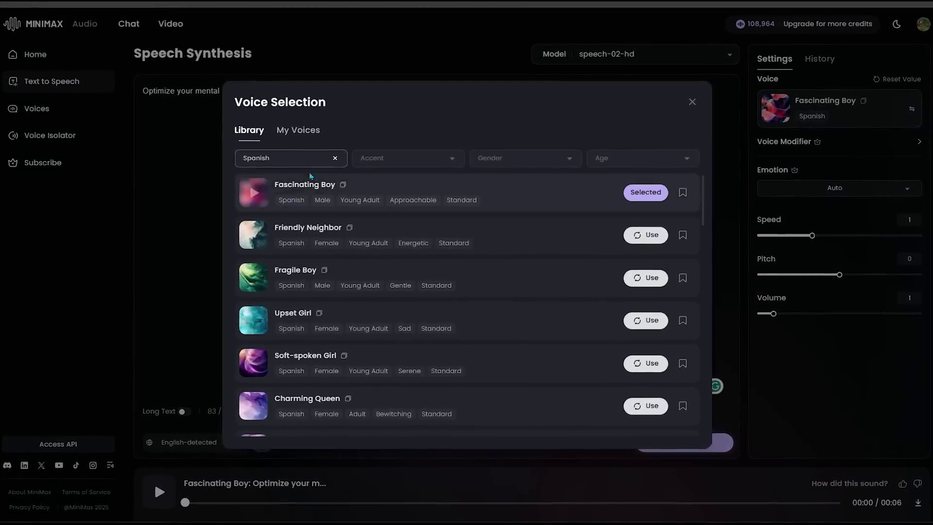
{"action": "left_click", "coordinate": [394, 152]}
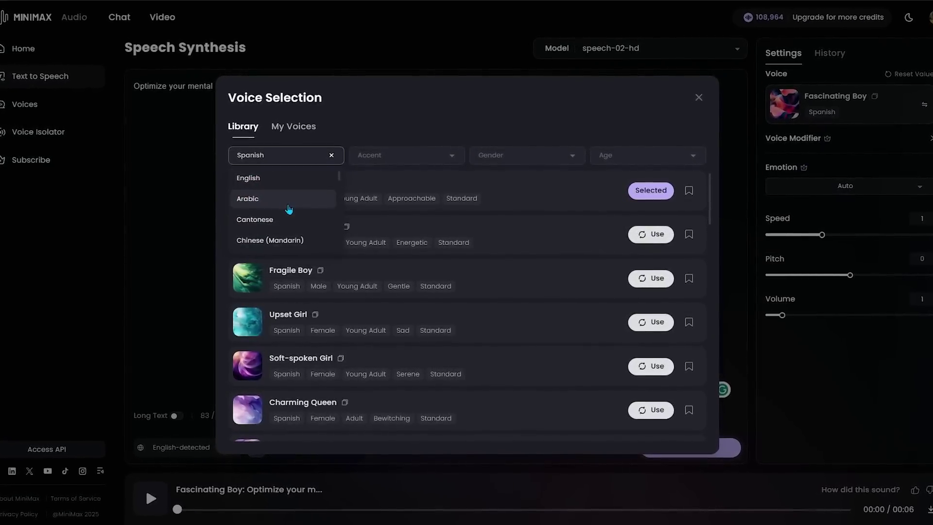
{"action": "scroll", "coordinate": [286, 204], "scroll_direction": "down", "scroll_amount": 2}
{"action": "scroll", "coordinate": [287, 209], "scroll_direction": "down", "scroll_amount": 2}
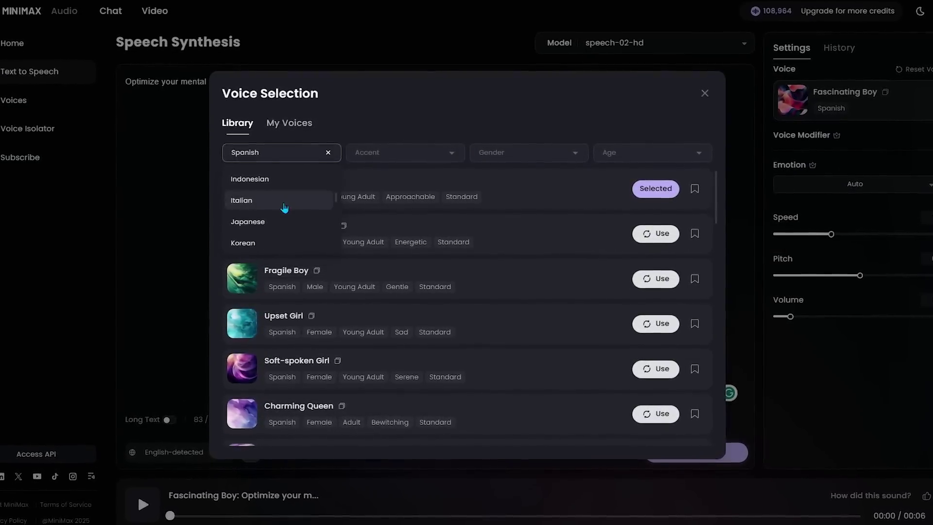
{"action": "scroll", "coordinate": [285, 211], "scroll_direction": "down", "scroll_amount": 2}
{"action": "scroll", "coordinate": [279, 212], "scroll_direction": "down", "scroll_amount": 2}
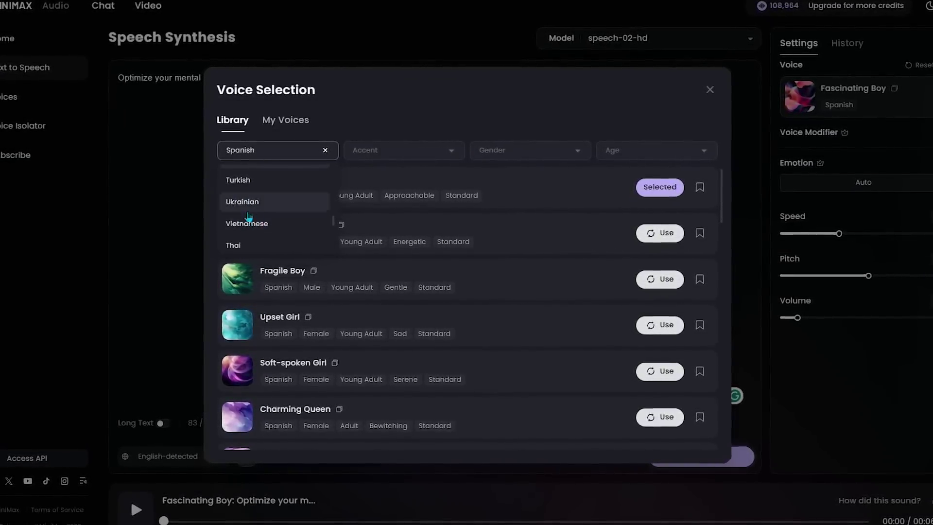
{"action": "scroll", "coordinate": [263, 223], "scroll_direction": "down", "scroll_amount": 1}
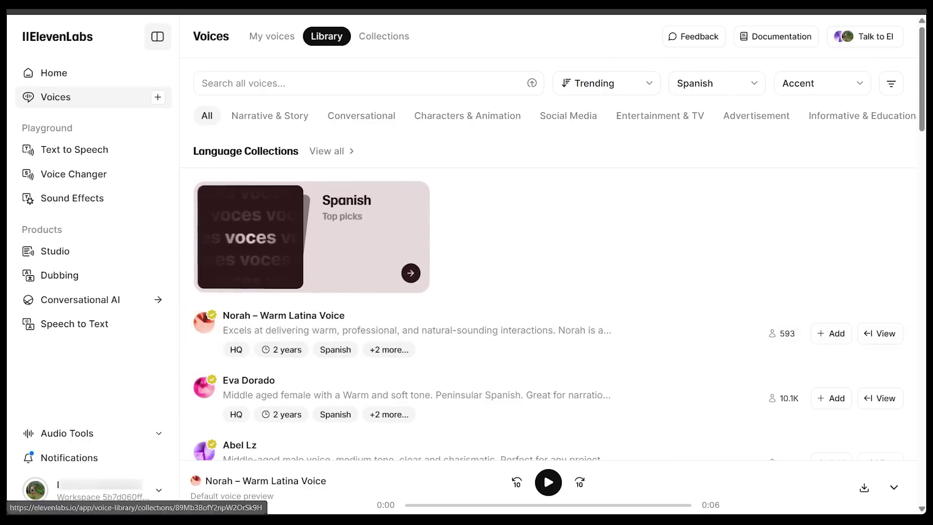
{"action": "scroll", "coordinate": [467, 292], "scroll_direction": "down", "scroll_amount": 3}
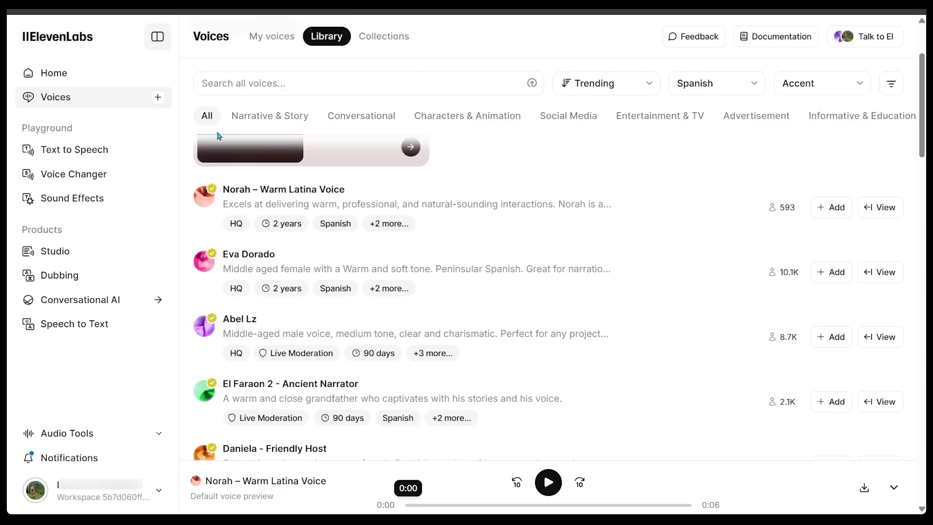
- Preview the Spanish ElevenLabs voices Eva Dorado and Abel Lz
{"action": "left_click", "coordinate": [204, 197]}
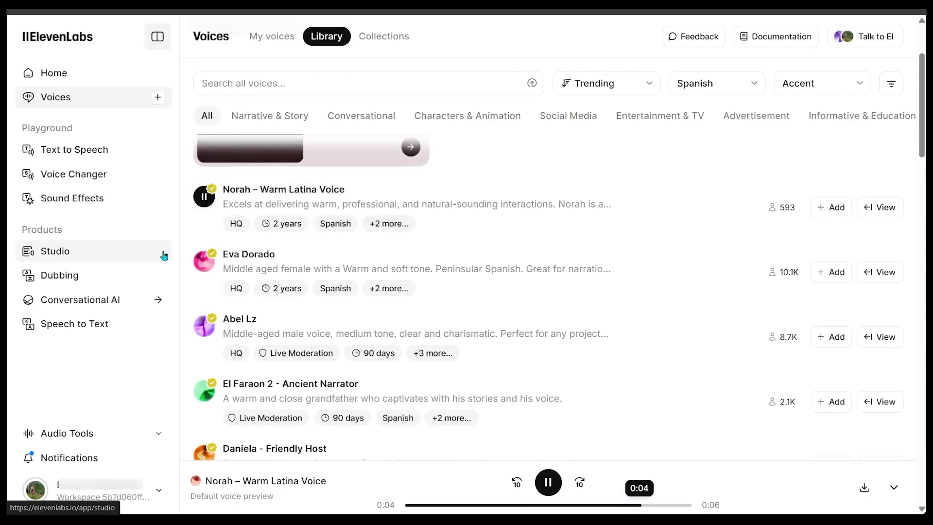
{"action": "left_click", "coordinate": [205, 326]}
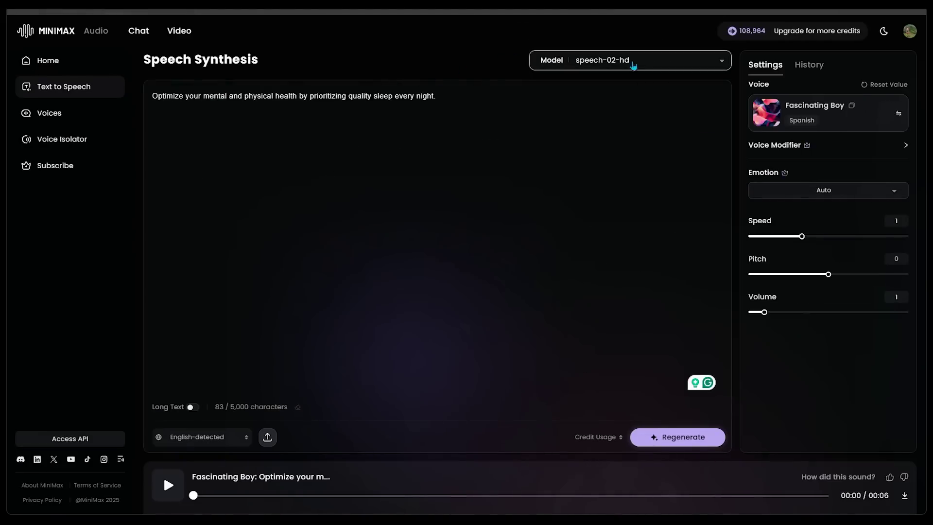
- Play the Fascinating Boy voice preview
{"action": "left_click", "coordinate": [767, 115]}
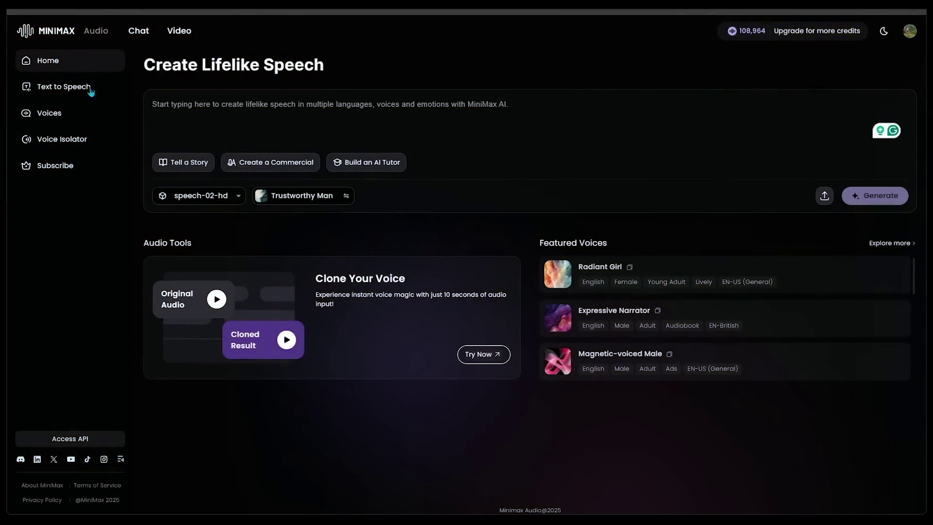
- Go to the voice library and start a new voice clone
{"action": "left_click", "coordinate": [51, 113]}
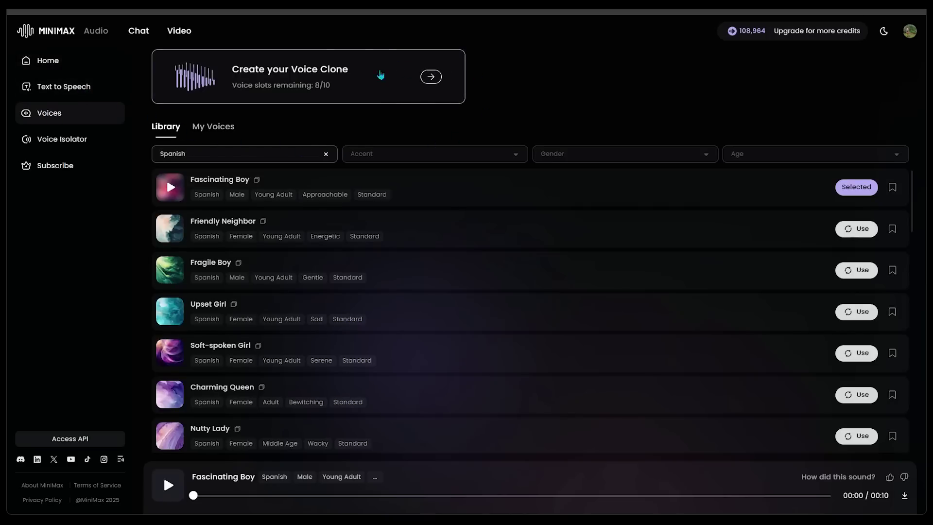
{"action": "left_click", "coordinate": [396, 84]}
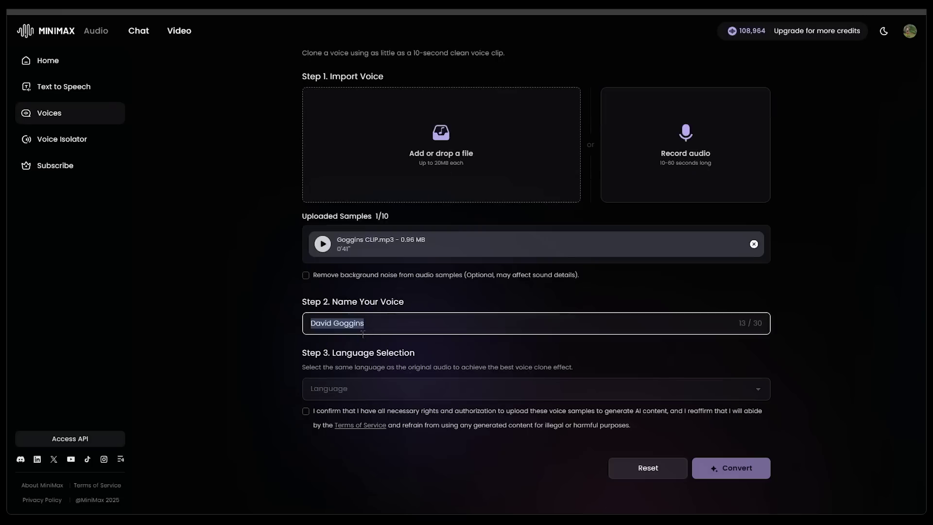
- Create the English David Goggins voice clone and load it for speech synthesis
{"action": "left_click", "coordinate": [372, 325]}
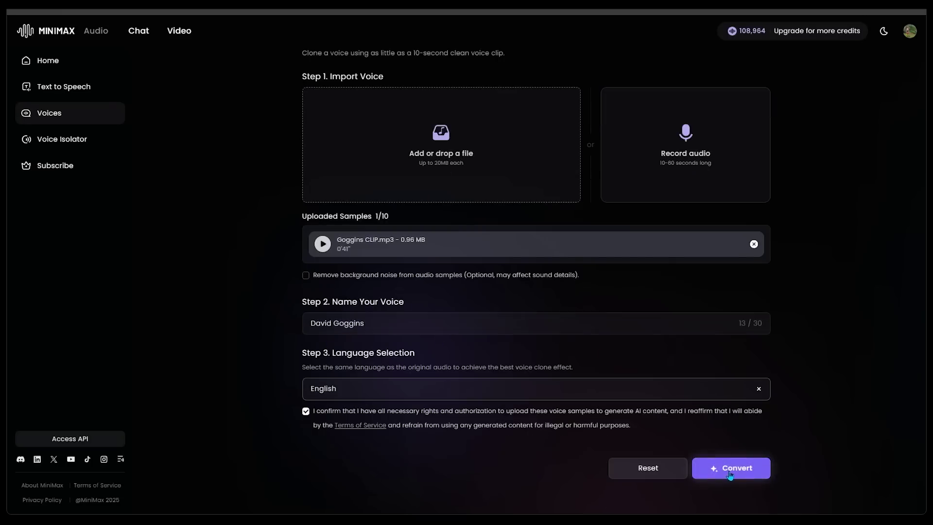
{"action": "left_click", "coordinate": [731, 470]}
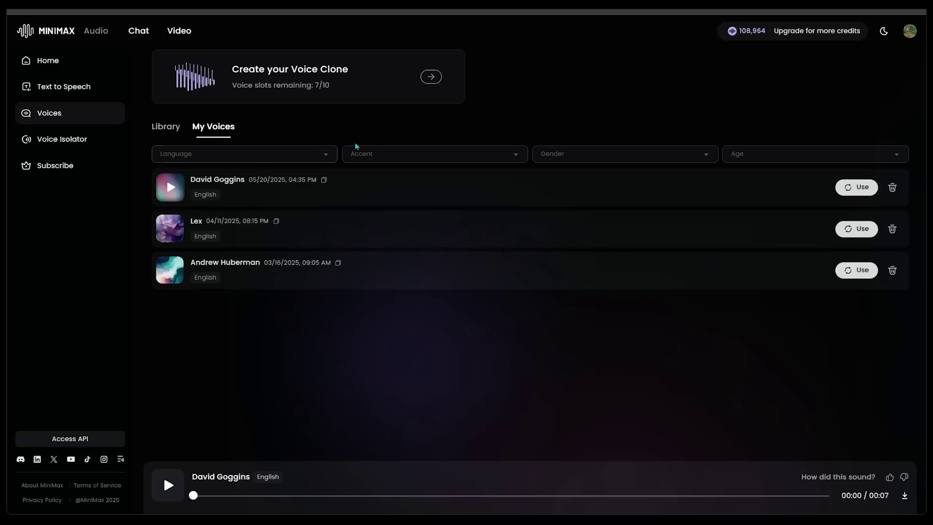
{"action": "left_click", "coordinate": [856, 188]}
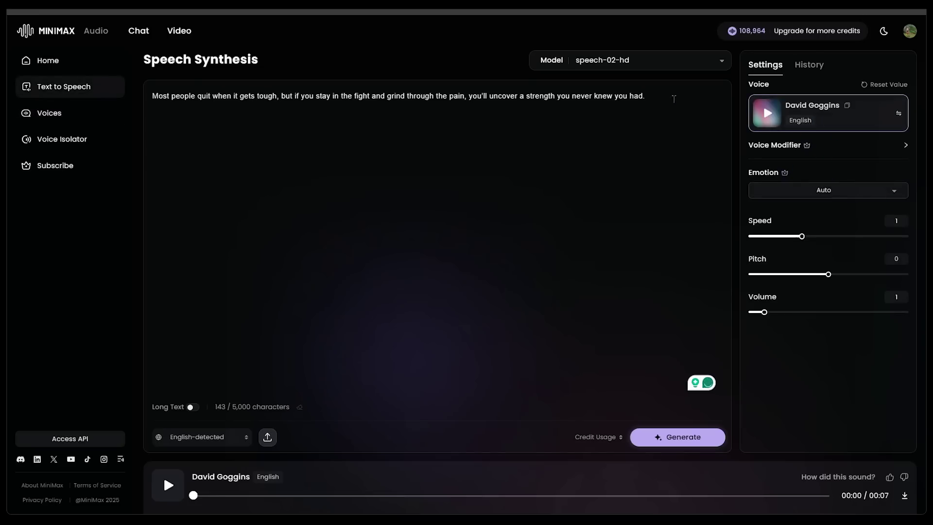
- Review the Emotion options for the Goggins sentence, keeping Auto
{"action": "left_click", "coordinate": [642, 104]}
{"action": "left_click", "coordinate": [766, 191]}
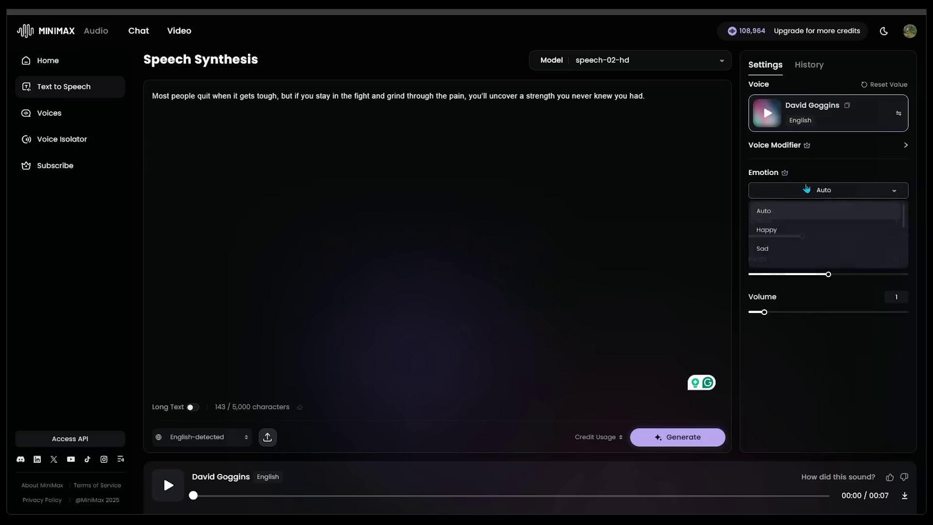
{"action": "left_click", "coordinate": [822, 211]}
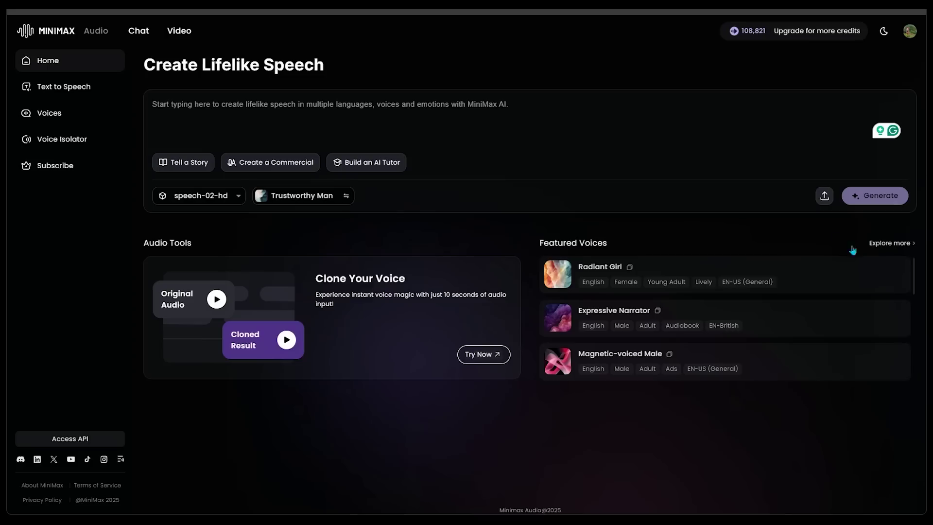
- Select the David Goggins voice and keep the speech-02-hd model
{"action": "left_click", "coordinate": [301, 196]}
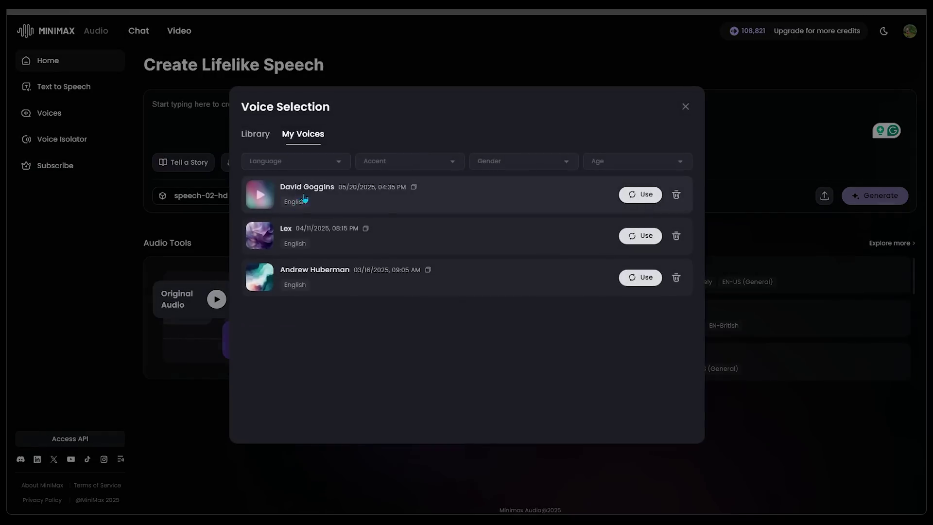
{"action": "left_click", "coordinate": [641, 194]}
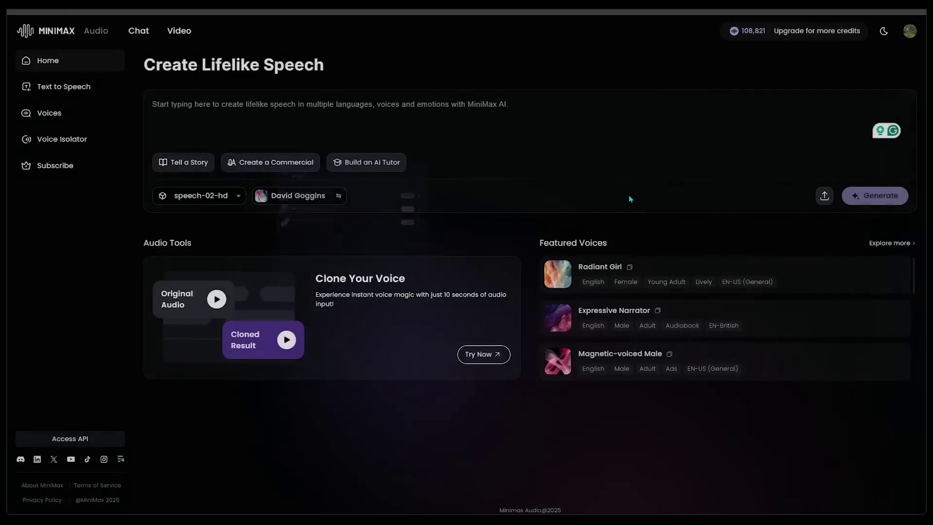
{"action": "left_click", "coordinate": [198, 196]}
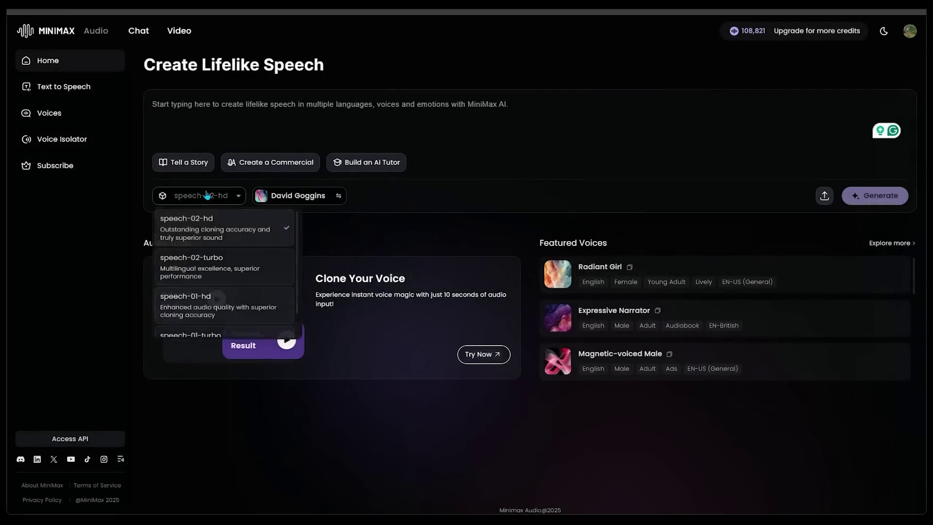
{"action": "left_click", "coordinate": [212, 233]}
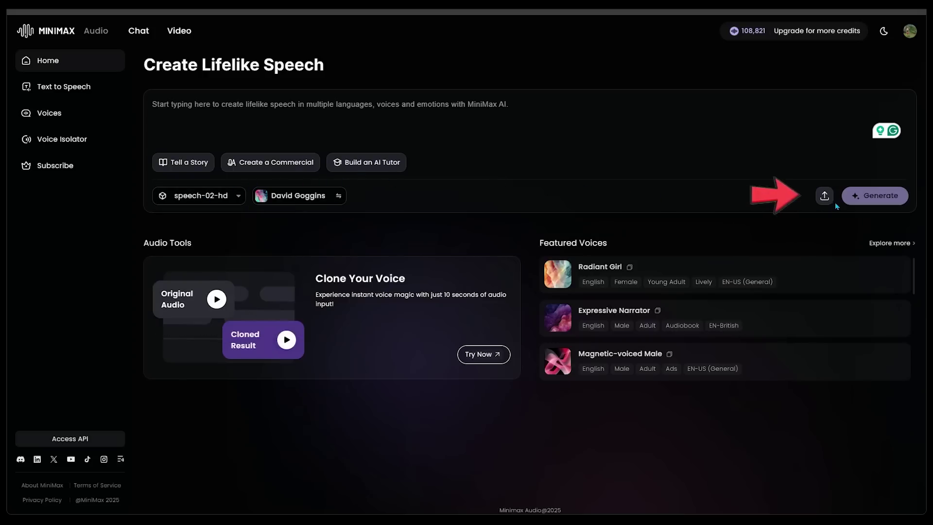
- Upload PDF example.pdf and convert it into speech text
{"action": "left_click", "coordinate": [824, 196]}
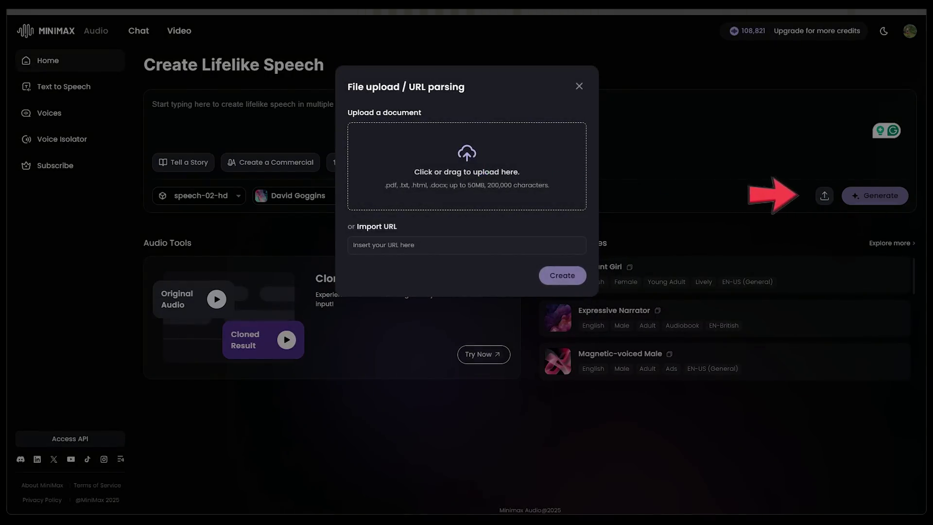
{"action": "left_click_drag", "start_coordinate": [770, 142], "coordinate": [474, 179]}
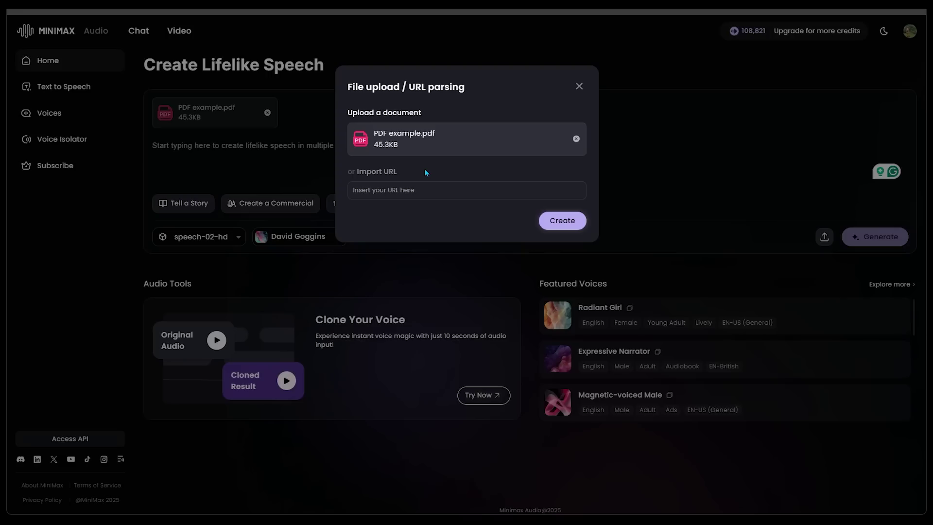
{"action": "left_click", "coordinate": [562, 220]}
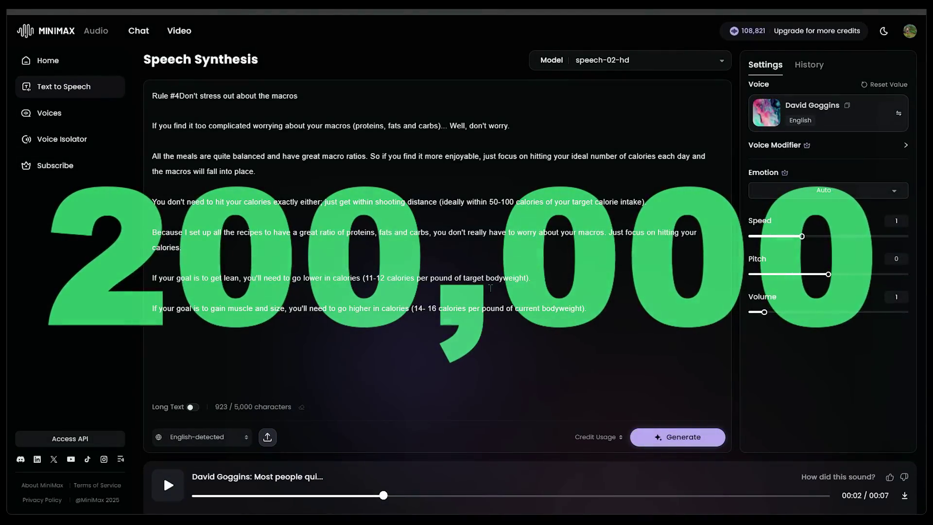
- Enable Long Text mode, add " -" after Rule #4, and generate the speech
{"action": "left_click", "coordinate": [191, 407]}
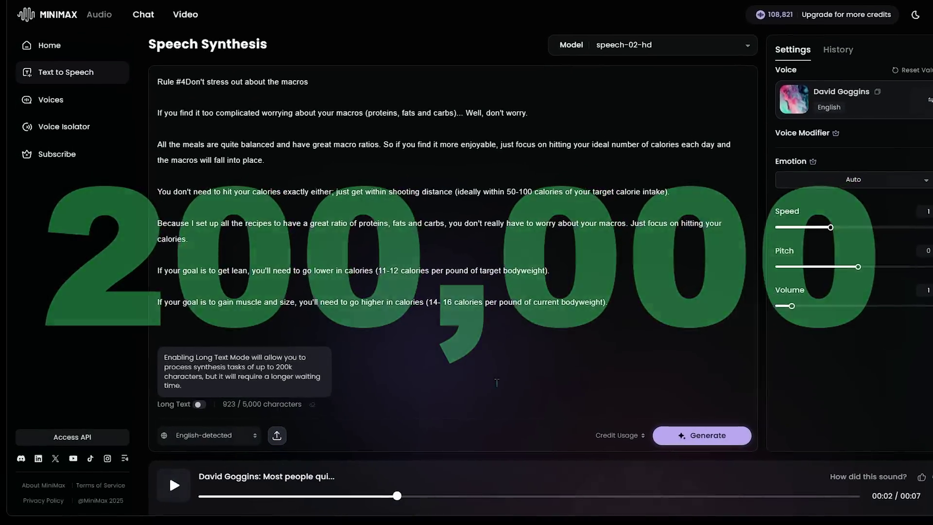
{"action": "left_click", "coordinate": [192, 407]}
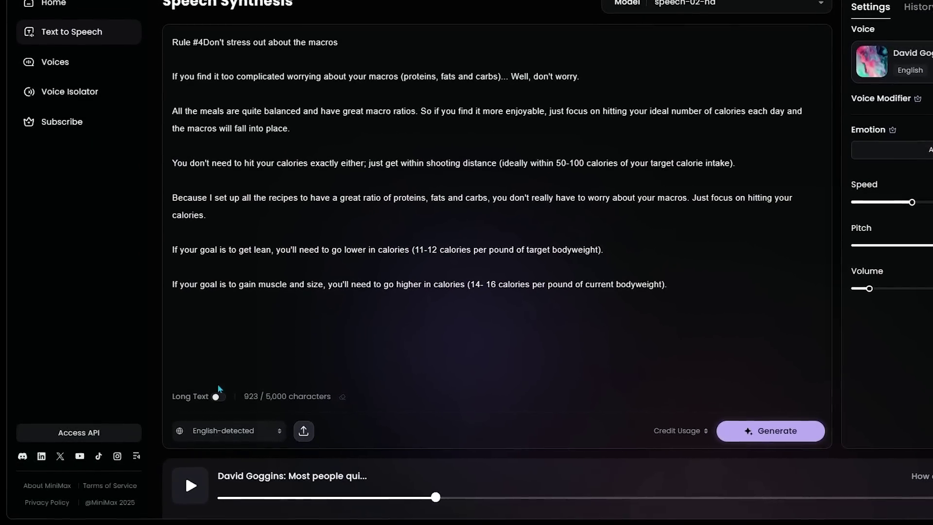
{"action": "left_click", "coordinate": [216, 397]}
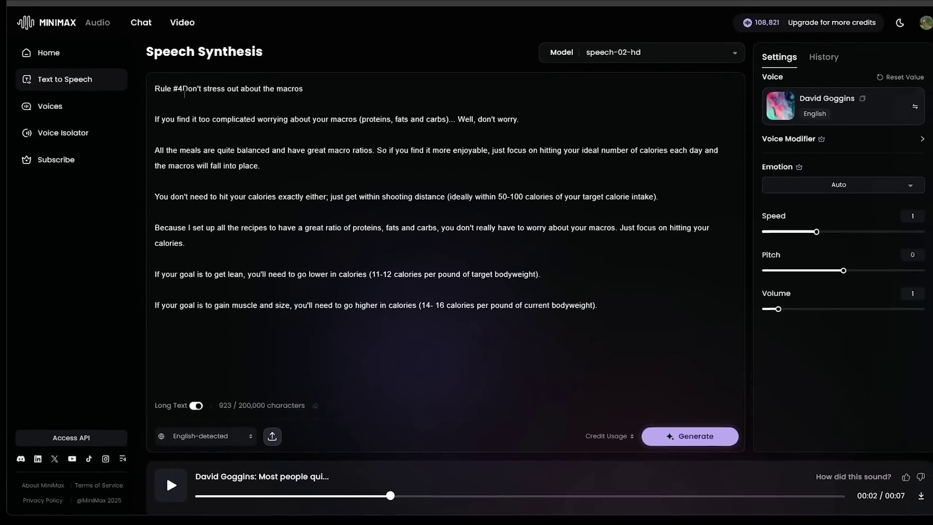
{"action": "left_click", "coordinate": [192, 69]}
{"action": "type", "text": "-"}
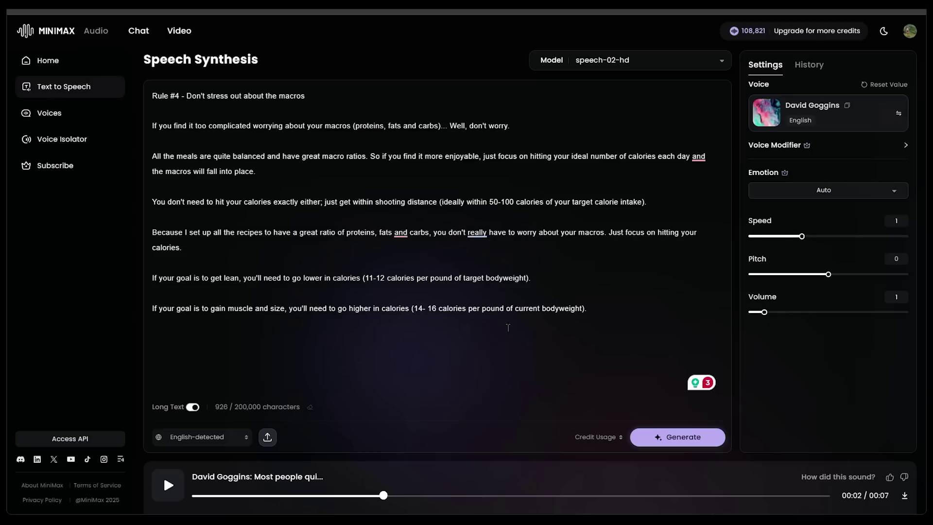
{"action": "left_click", "coordinate": [677, 437]}
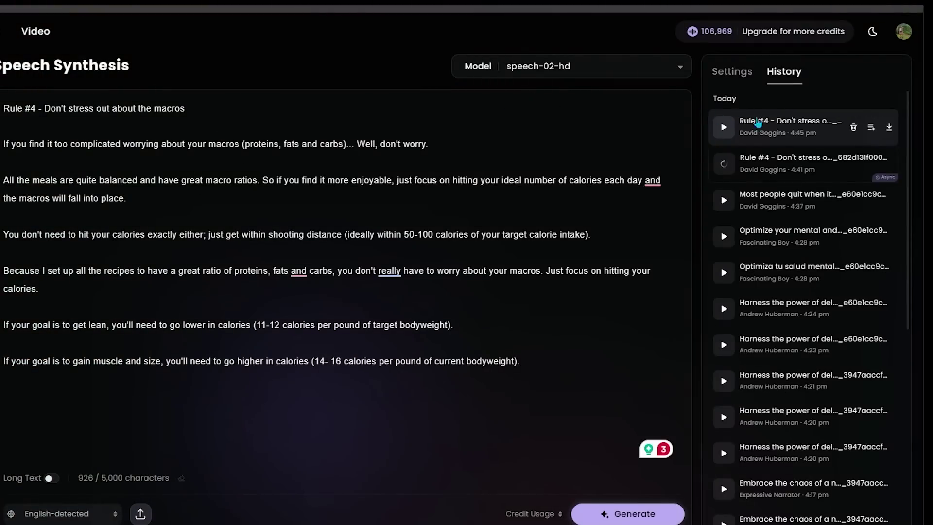
- Download the newest Rule #4 clip from History as an MP3
{"action": "left_click", "coordinate": [890, 130]}
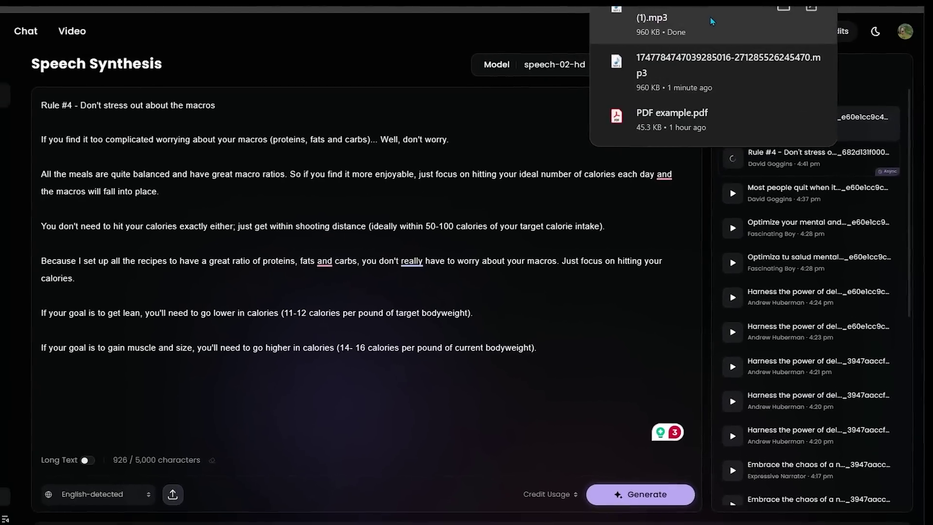